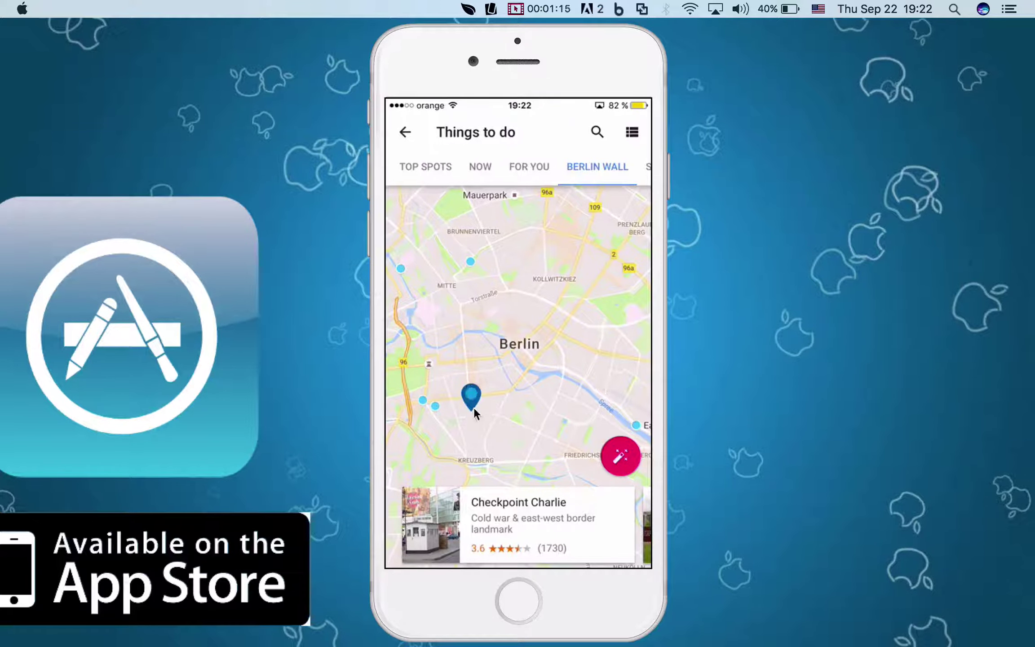
# Generate an automatic nine-stop Berlin day plan starting from Checkpoint Charlie.
pyautogui.click(620, 457)
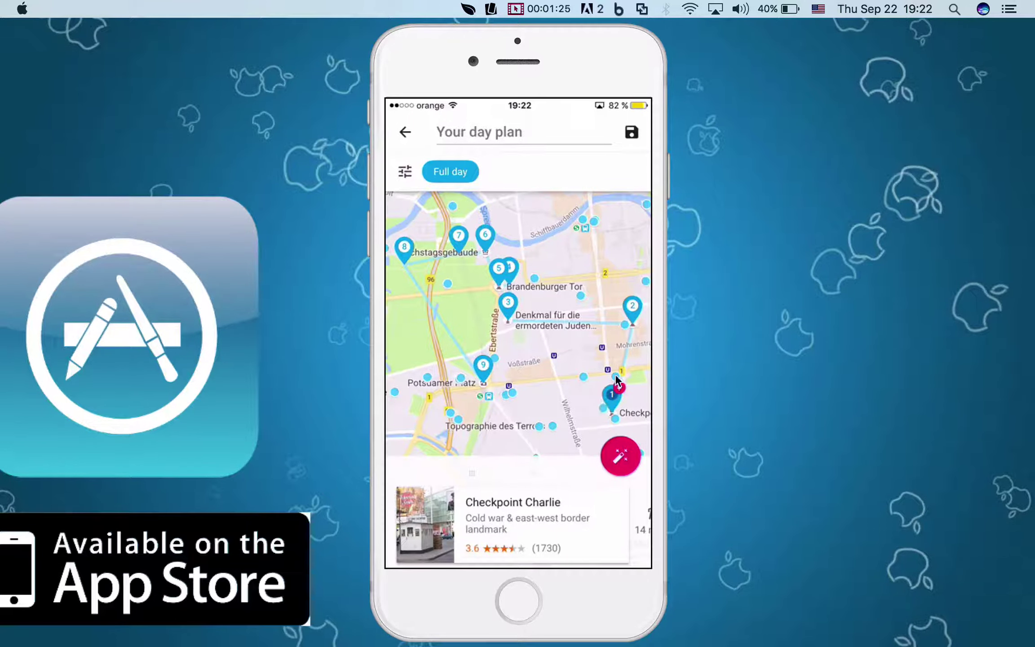
# View the pin and start options for stops 2 and 3 on the day plan.
pyautogui.click(633, 317)
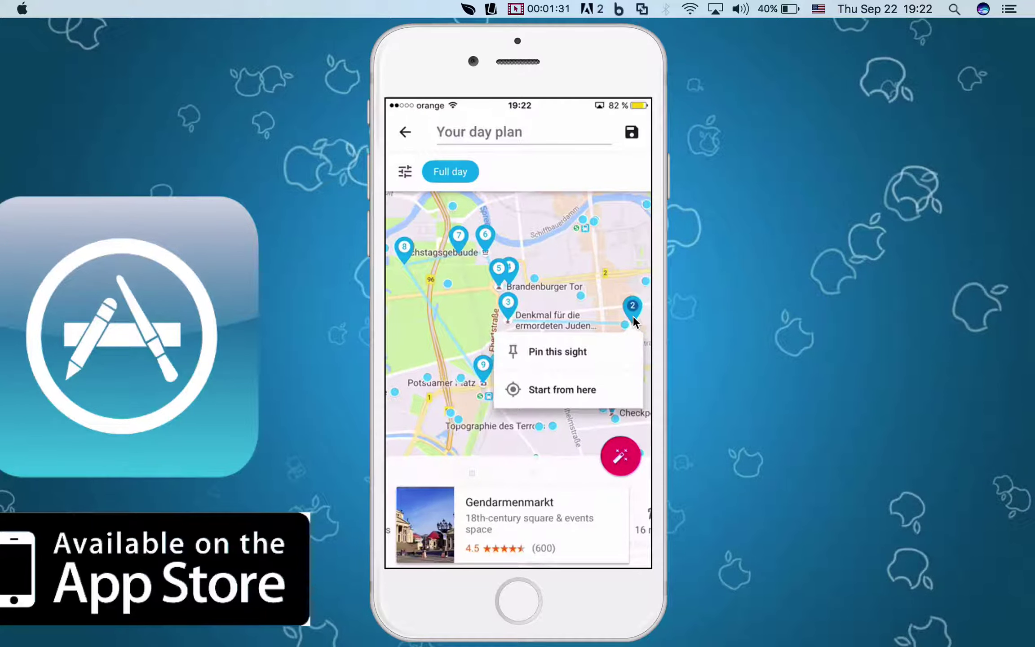
pyautogui.click(584, 321)
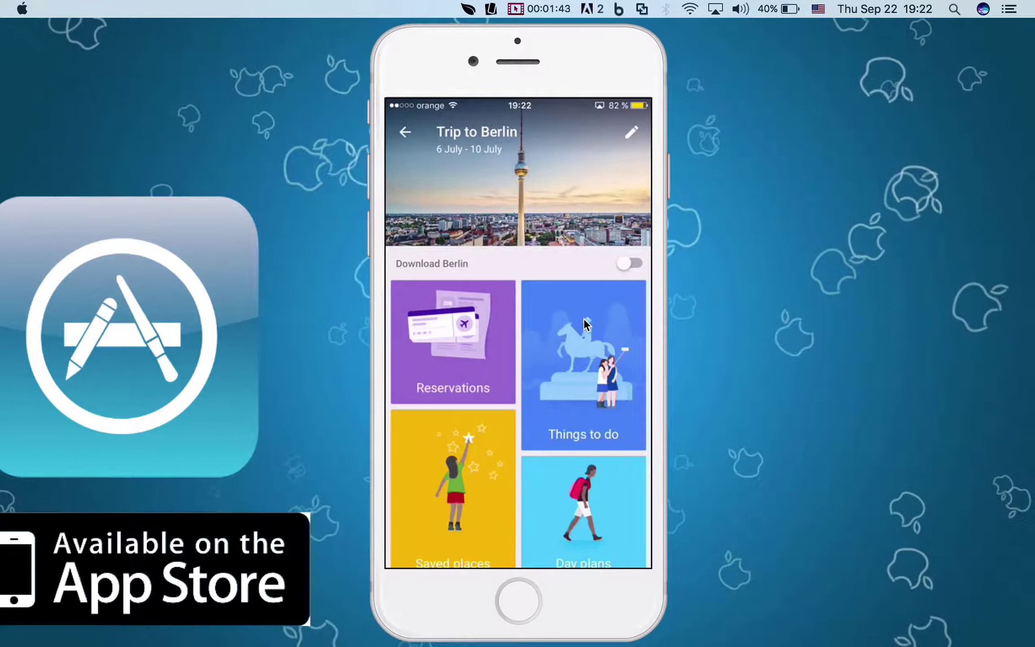
pyautogui.scroll(-3, 585, 320)
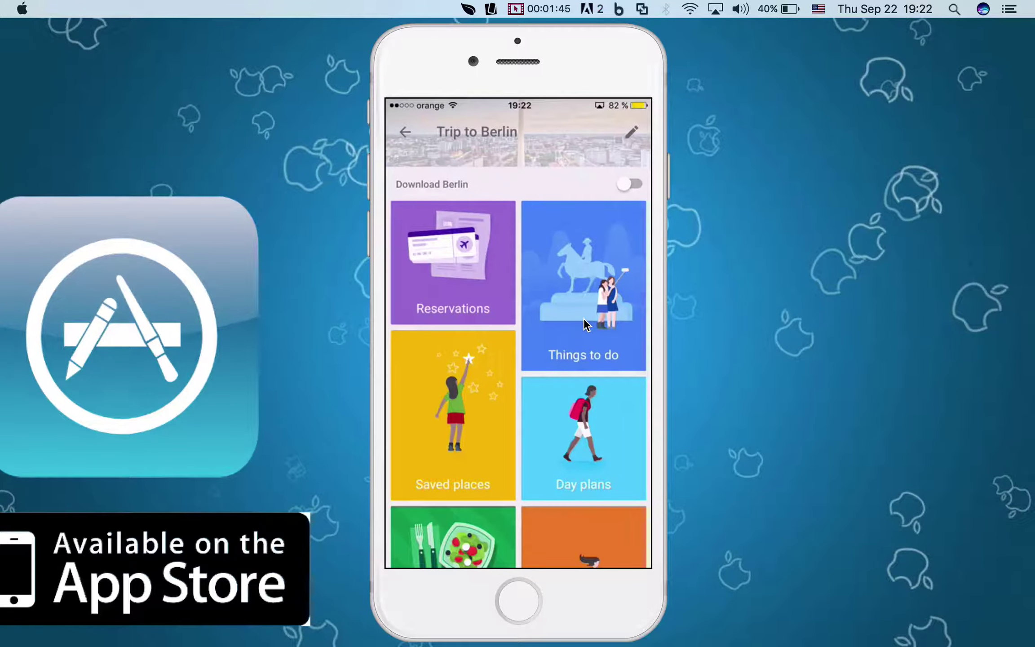